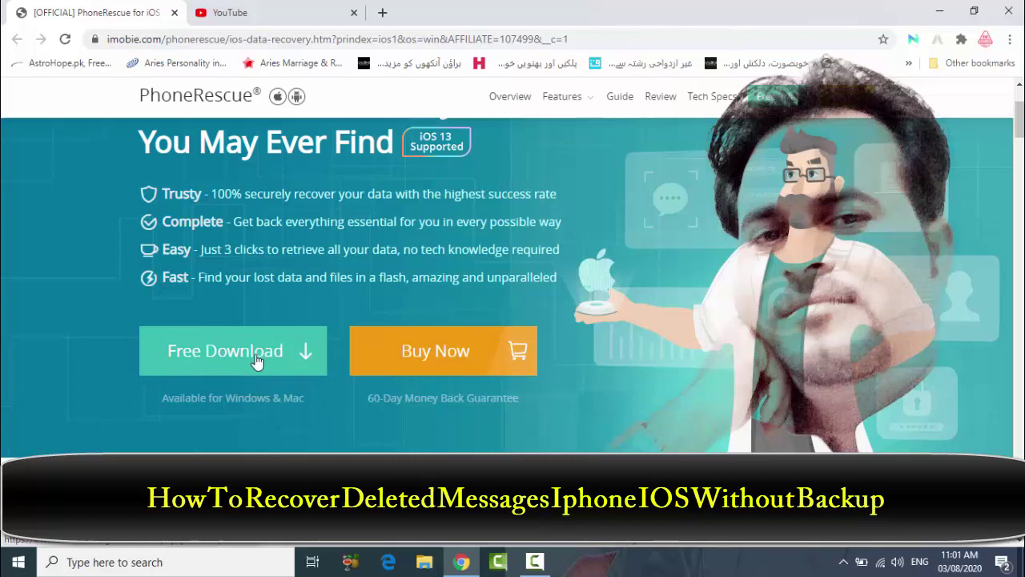
Download the PhoneRescue for iOS installer in Chrome and run the downloaded .exe.
{"action": "left_click", "coordinate": [231, 350]}
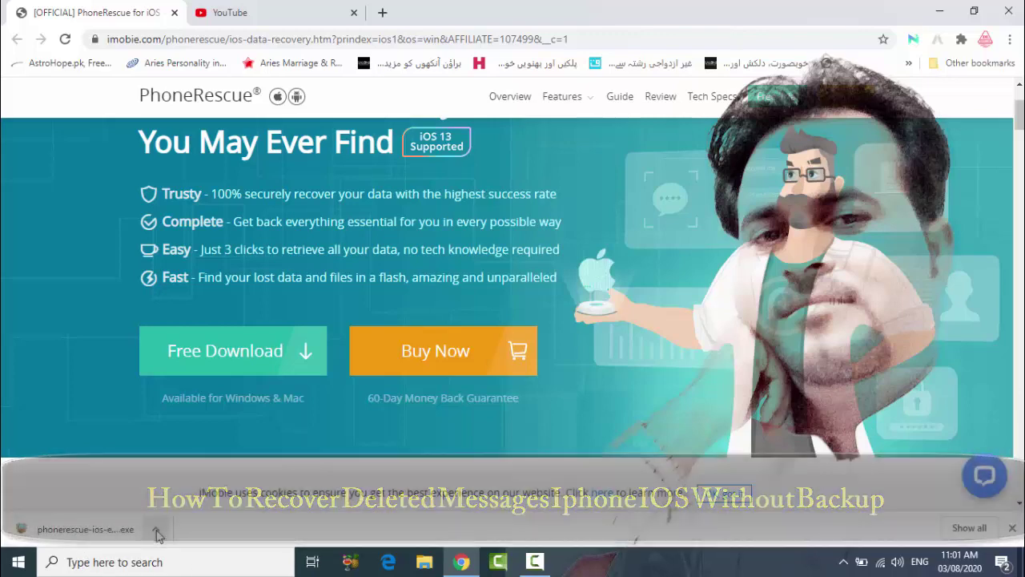
{"action": "left_click", "coordinate": [155, 528]}
{"action": "left_click", "coordinate": [64, 532]}
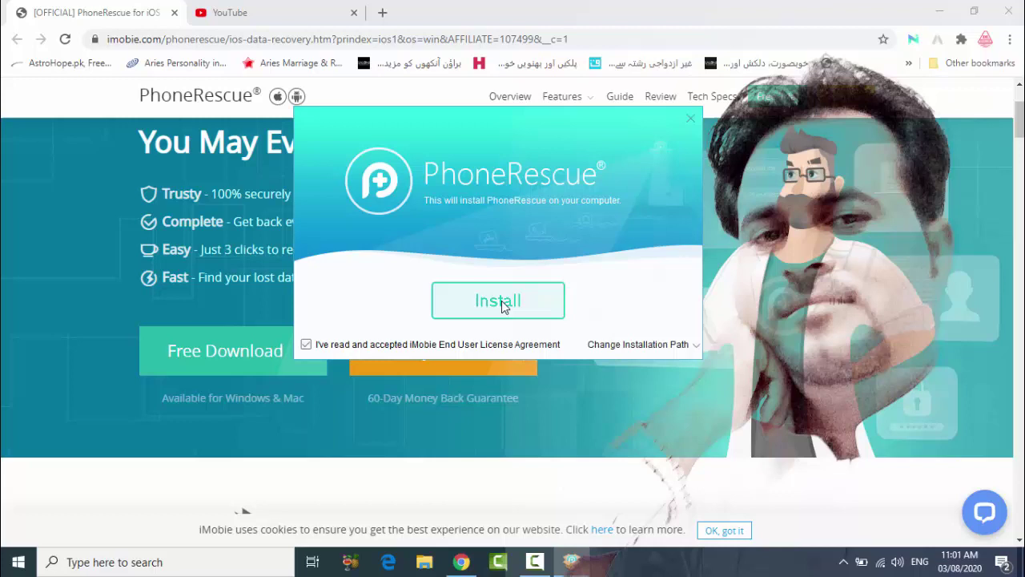
Start the PhoneRescue installation, then close the Setup window and confirm quitting.
{"action": "left_click", "coordinate": [485, 302]}
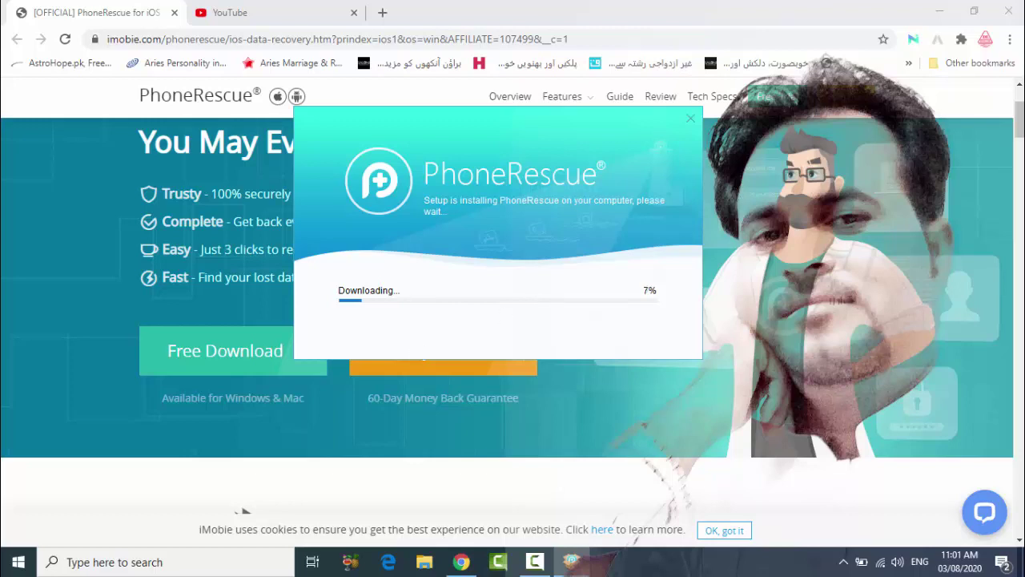
{"action": "left_click", "coordinate": [691, 119]}
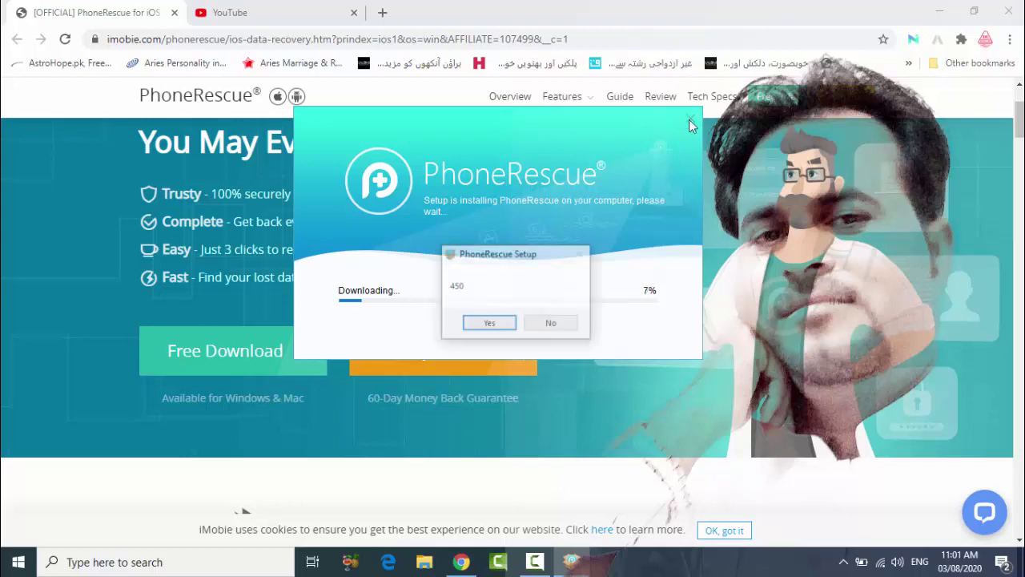
{"action": "left_click", "coordinate": [488, 322]}
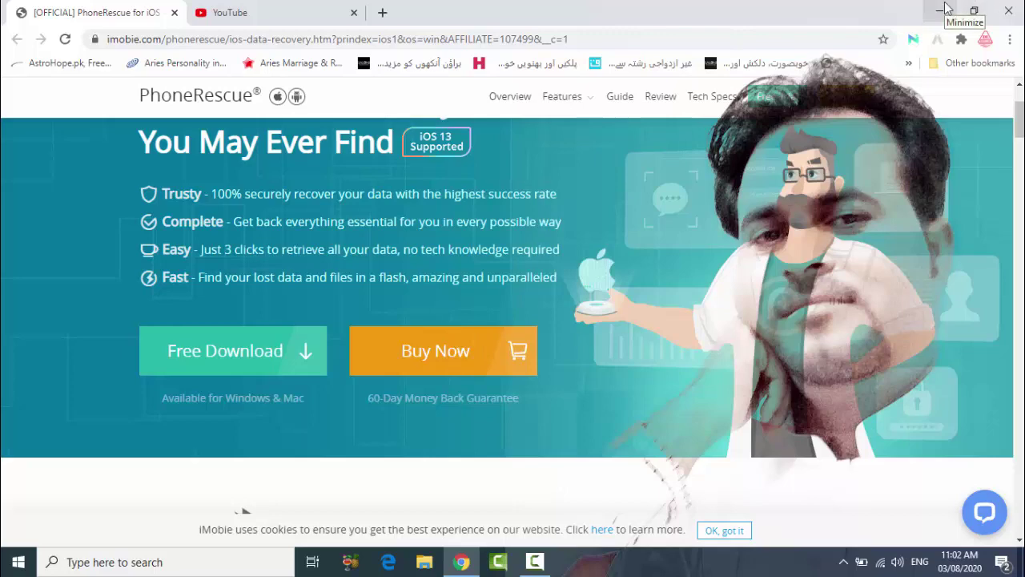
Minimize Chrome and launch PhoneRescue from its desktop shortcut.
{"action": "left_click", "coordinate": [942, 10]}
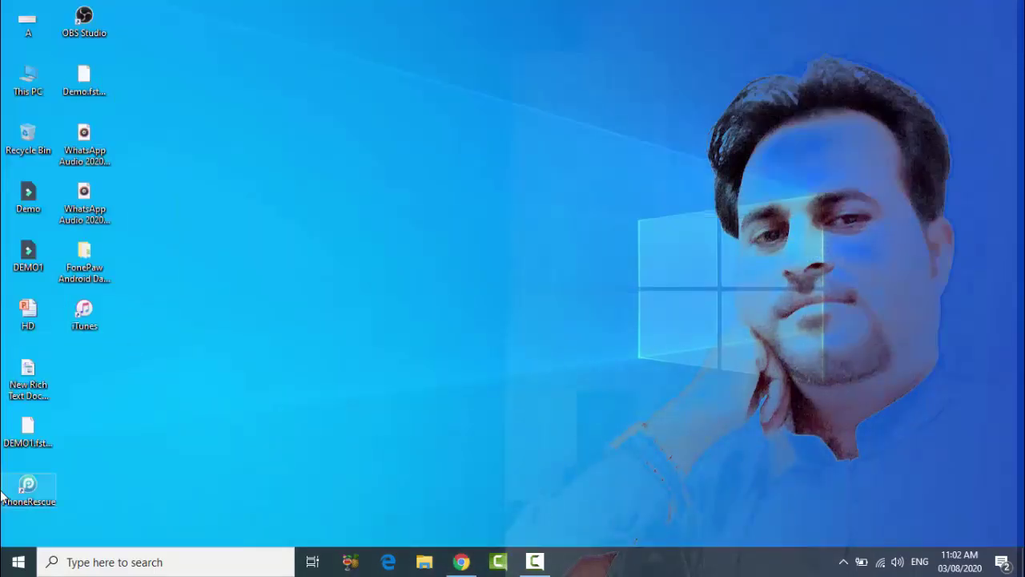
{"action": "double_click", "coordinate": [45, 499]}
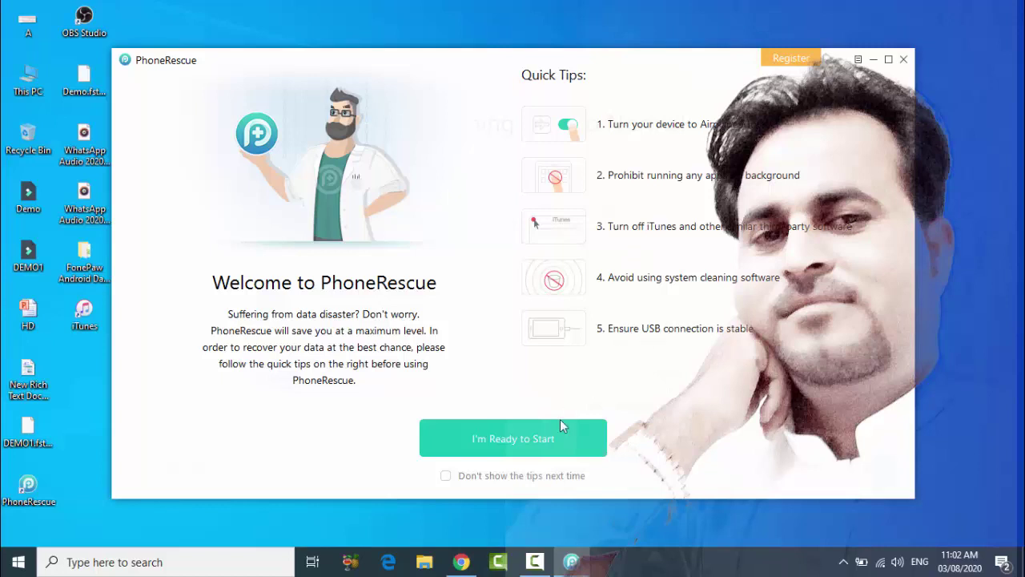
Choose I'm Ready to Start, then dismiss the iTunes warning with OK.
{"action": "left_click", "coordinate": [517, 450]}
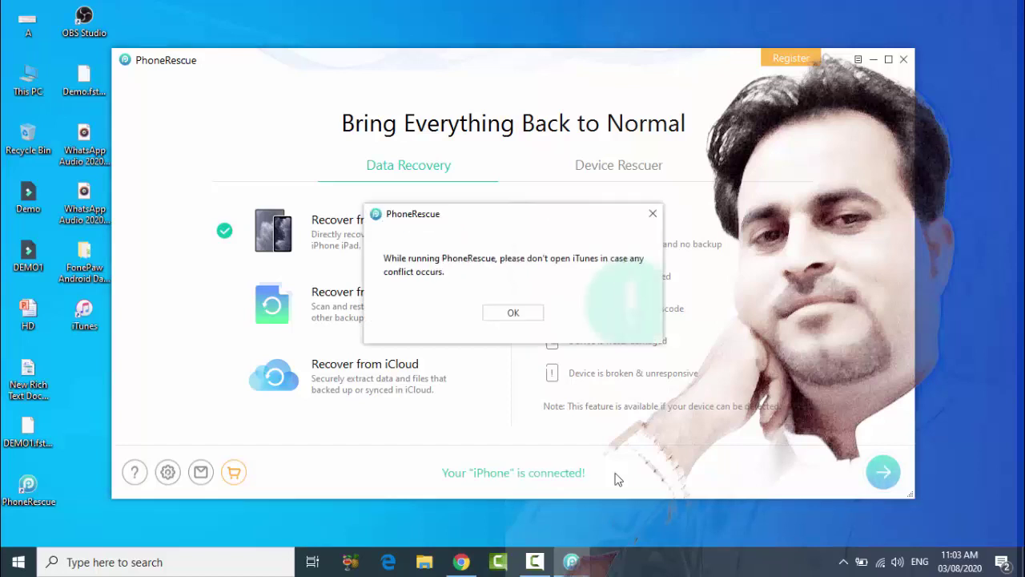
{"action": "left_click", "coordinate": [516, 316]}
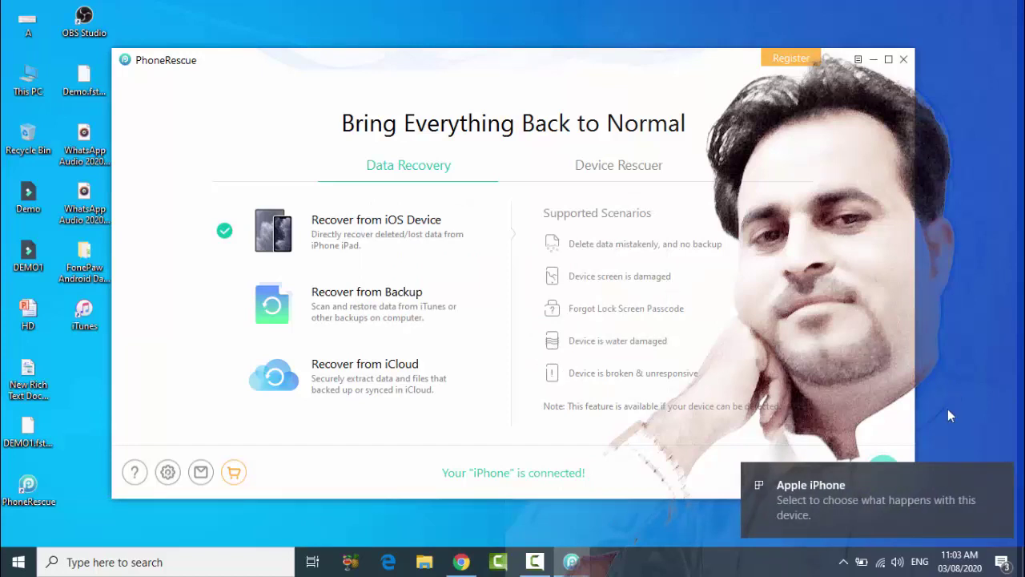
Dismiss the iPhone notification and select only Messages, clearing Personal and Media Data.
{"action": "mouse_move", "coordinate": [877, 499]}
{"action": "left_click", "coordinate": [999, 478]}
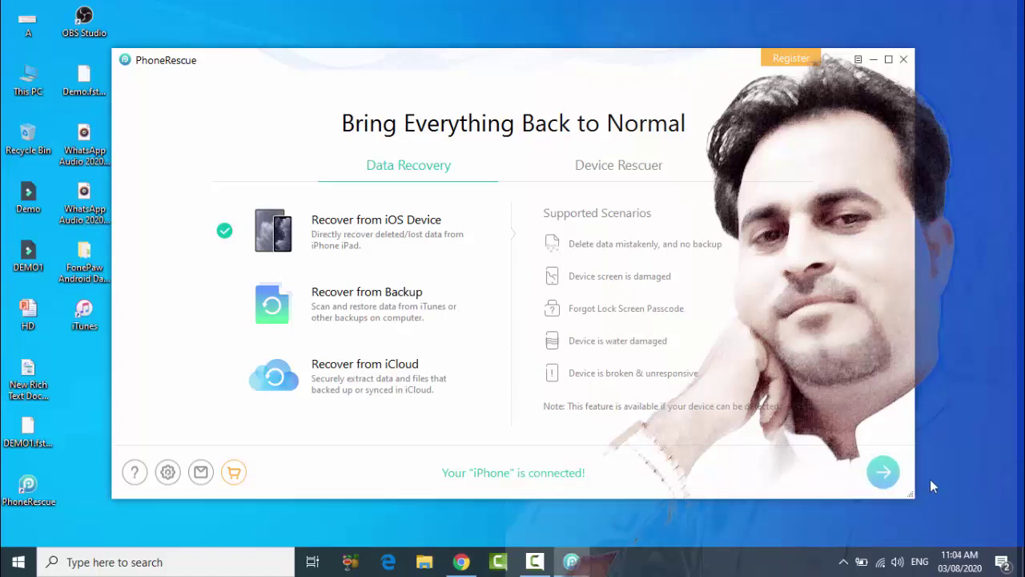
{"action": "left_click", "coordinate": [884, 475]}
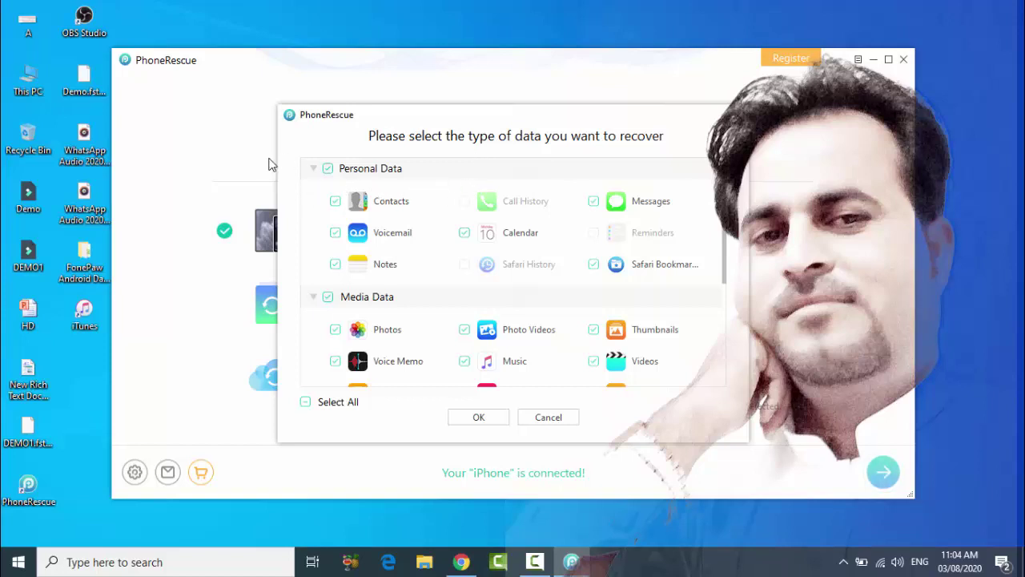
{"action": "left_click", "coordinate": [329, 169]}
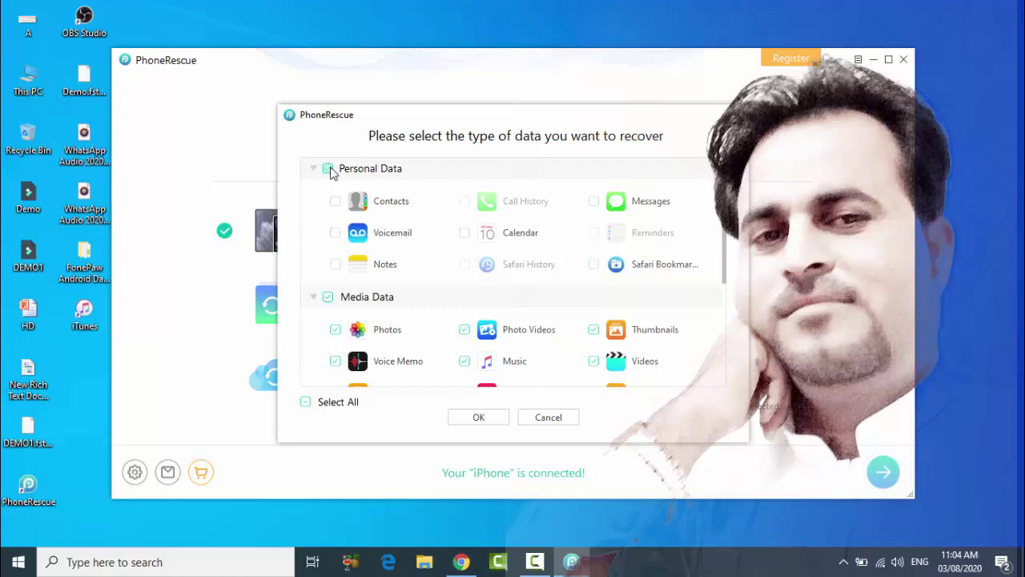
{"action": "left_click", "coordinate": [329, 300]}
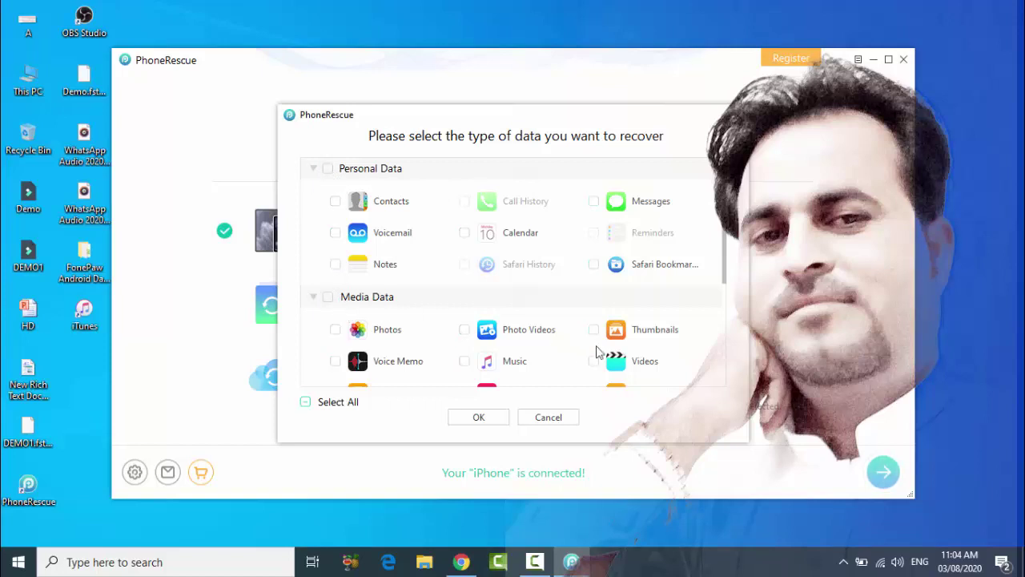
{"action": "left_click", "coordinate": [595, 203]}
Start the Messages scan, then stop it early and confirm, ending with 8,510 items found.
{"action": "left_click", "coordinate": [480, 418]}
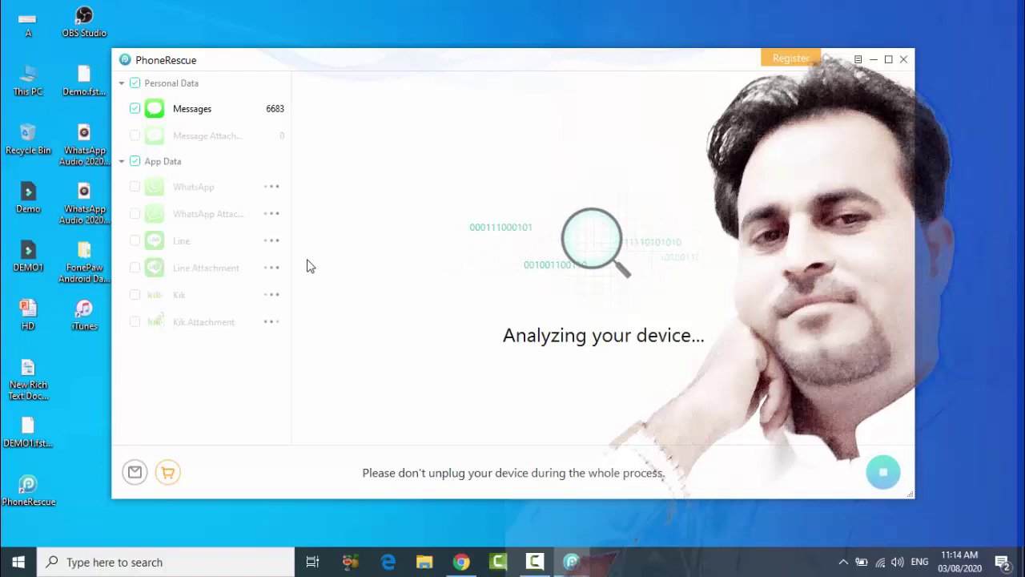
{"action": "left_click", "coordinate": [885, 471]}
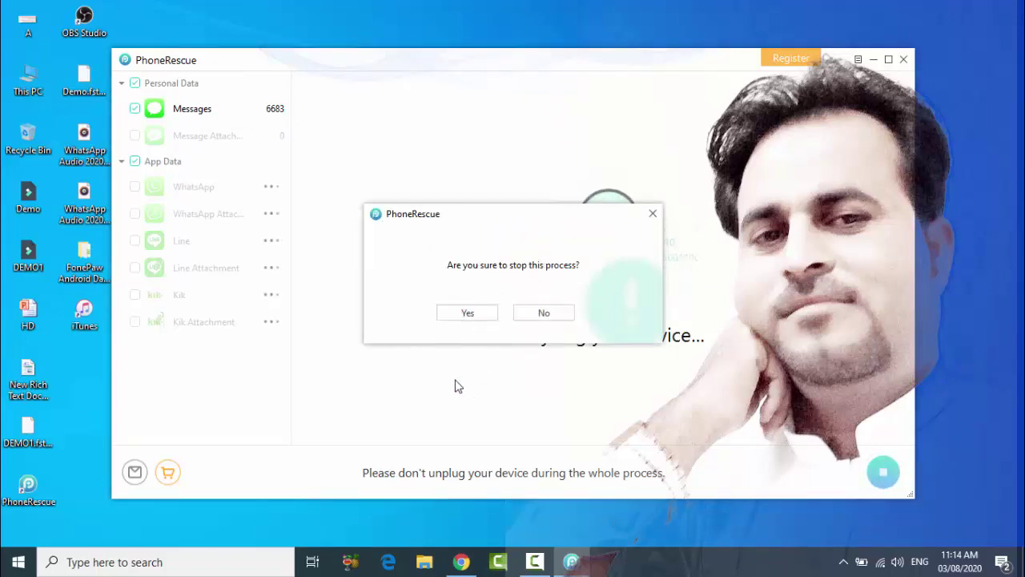
{"action": "left_click", "coordinate": [470, 315]}
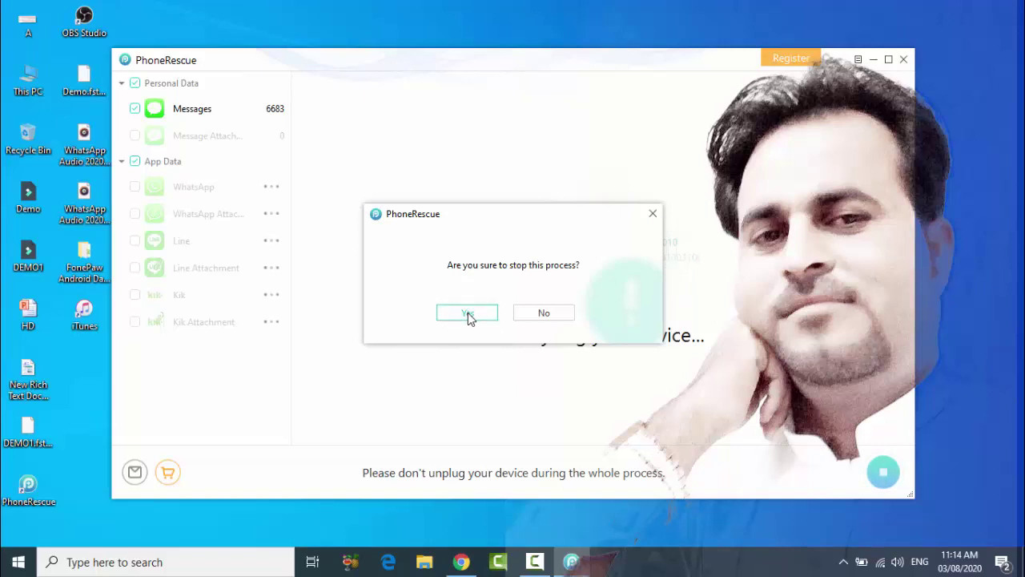
{"action": "left_click", "coordinate": [469, 316]}
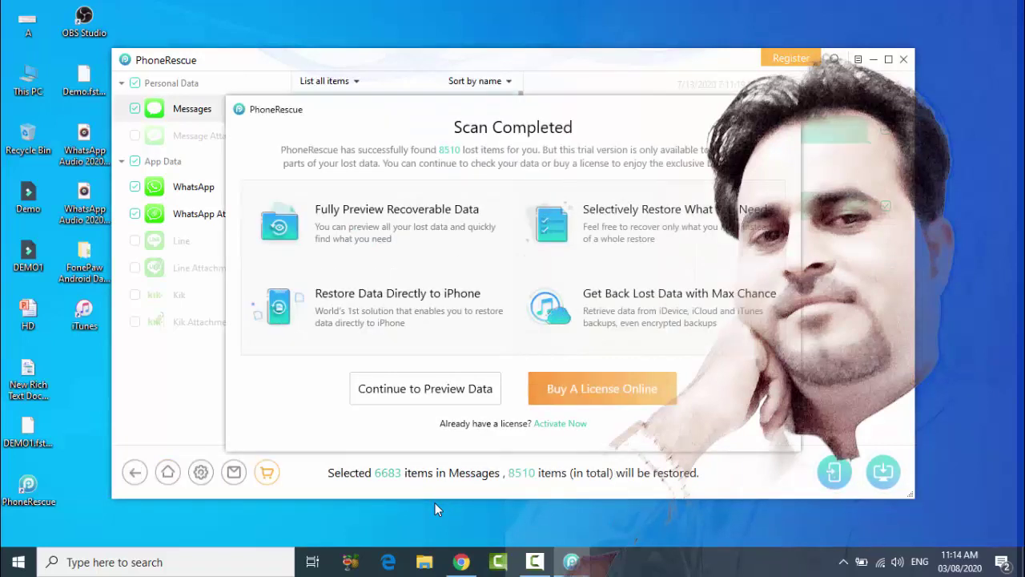
Continue to Preview Data and browse the 6,683 recovered message conversations.
{"action": "left_click", "coordinate": [426, 393]}
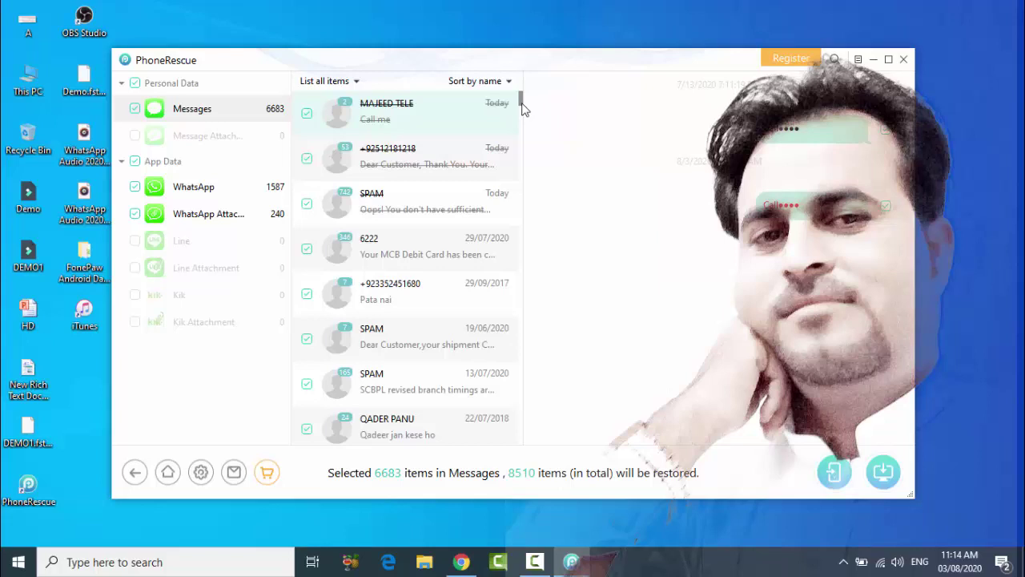
{"action": "mouse_move", "coordinate": [522, 103]}
{"action": "left_mouse_down"}
{"action": "mouse_move", "coordinate": [522, 374]}
{"action": "mouse_move", "coordinate": [523, 98]}
{"action": "left_mouse_up"}
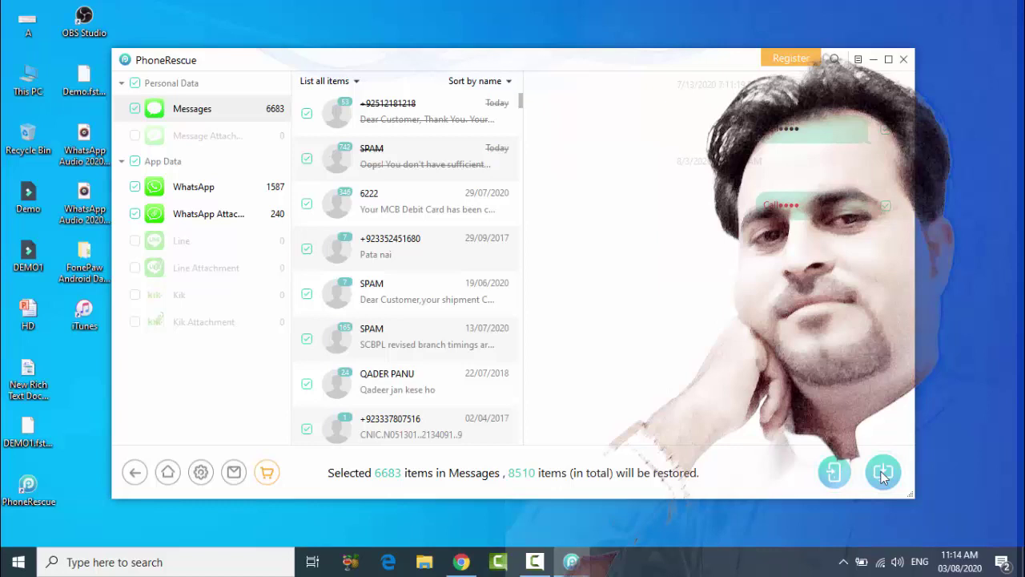
{"action": "left_click", "coordinate": [835, 476]}
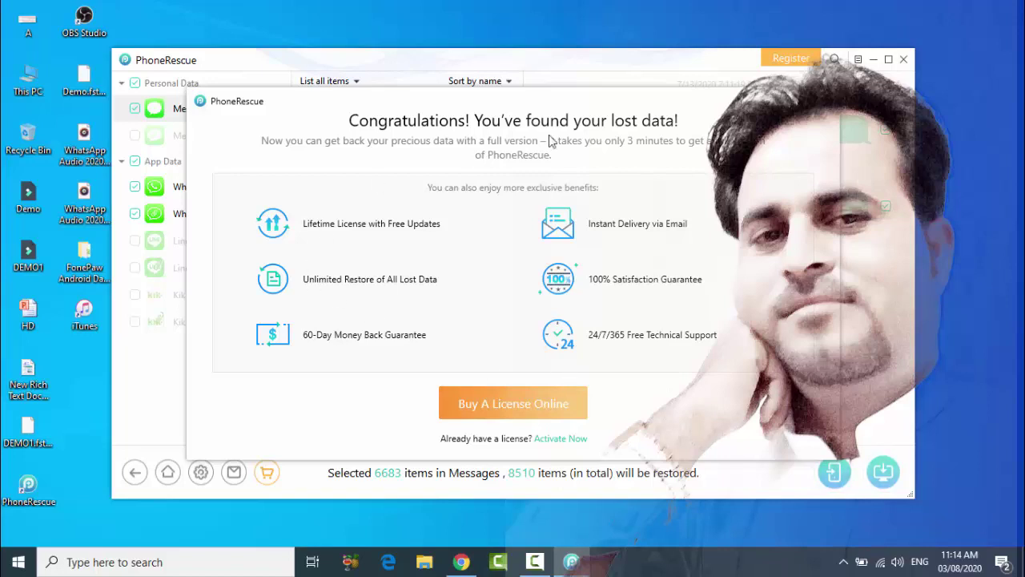
{"action": "left_click", "coordinate": [827, 102]}
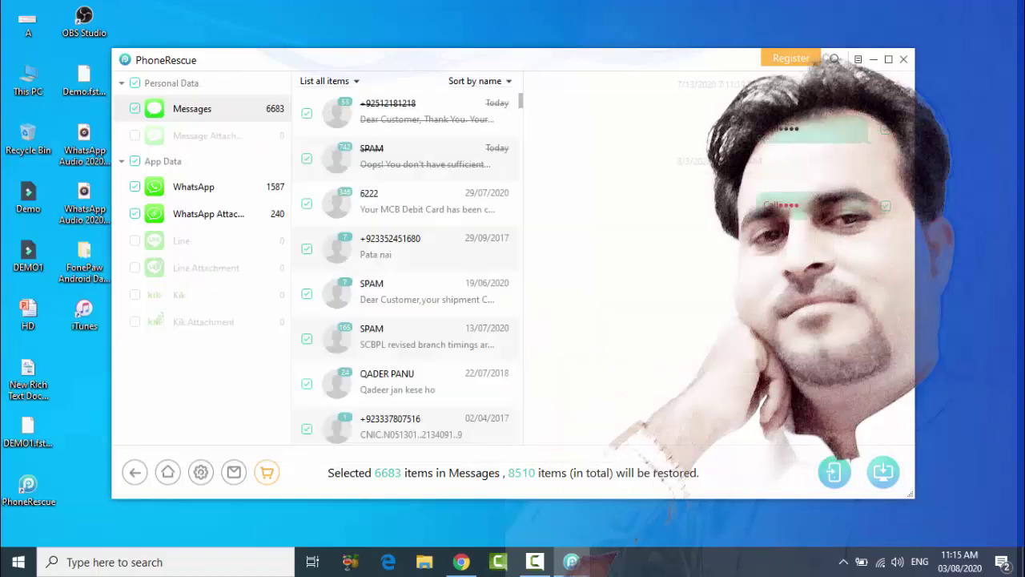